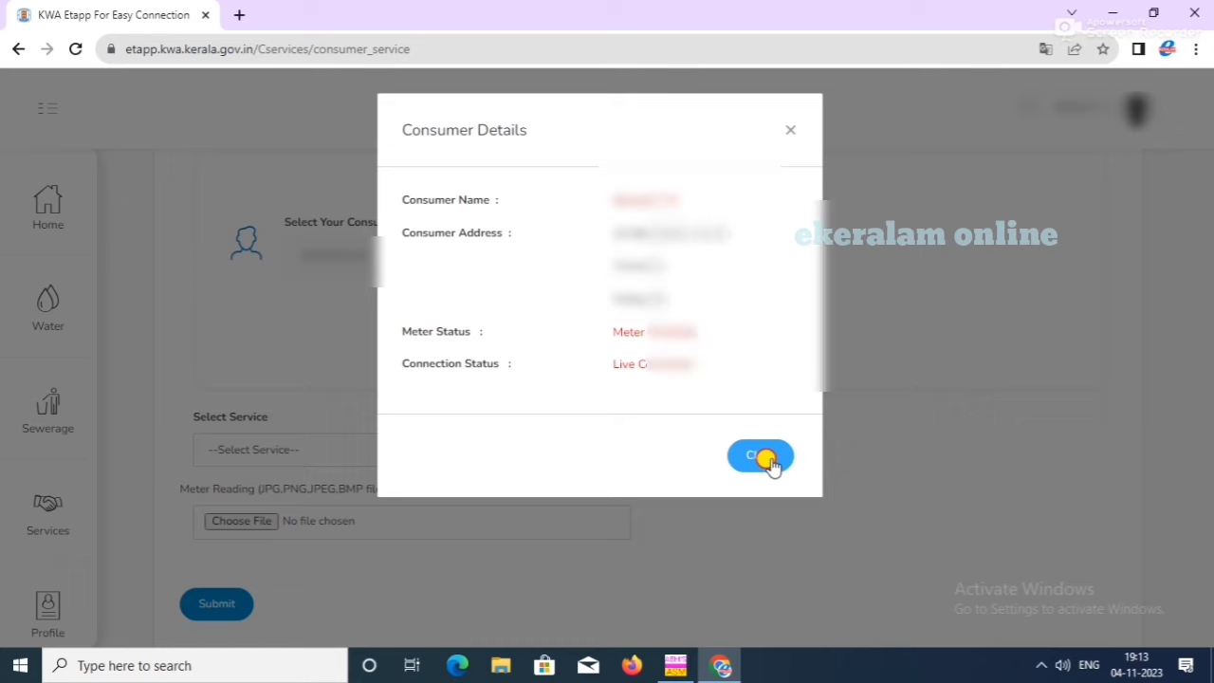
Dismiss the consumer details summary and select Temporary Disconnection as the requested service.
left_click(762, 456)
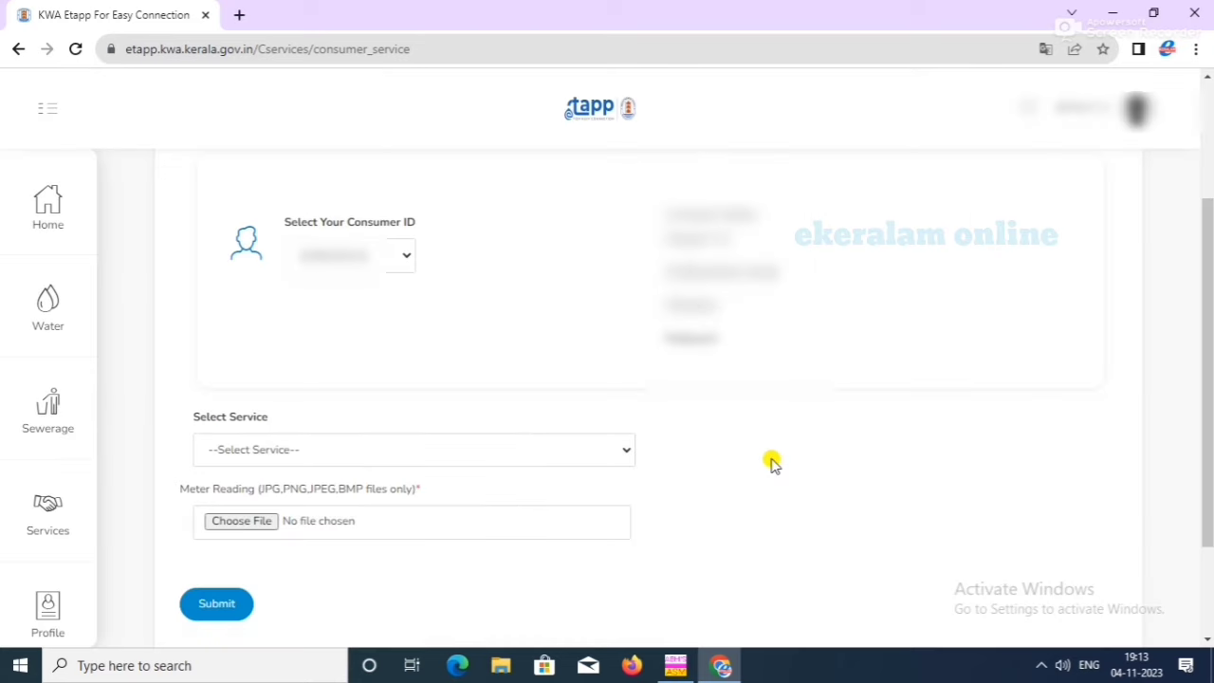
left_click(520, 448)
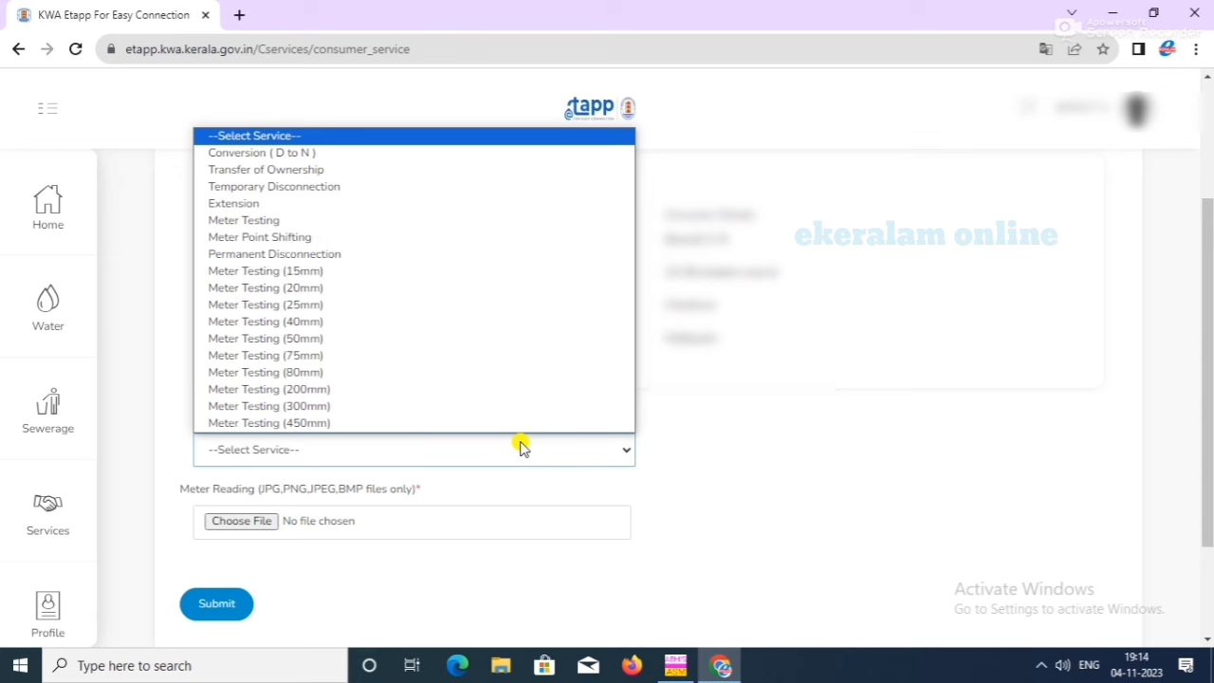
left_click(352, 152)
left_click(389, 449)
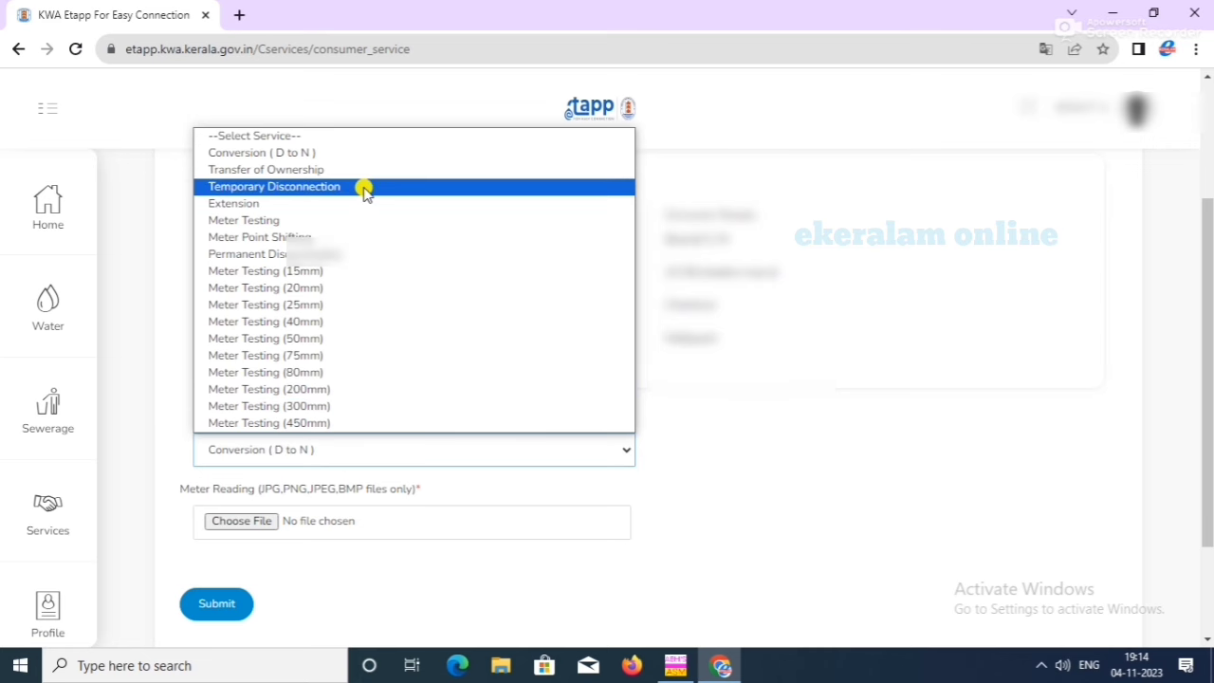
left_click(365, 187)
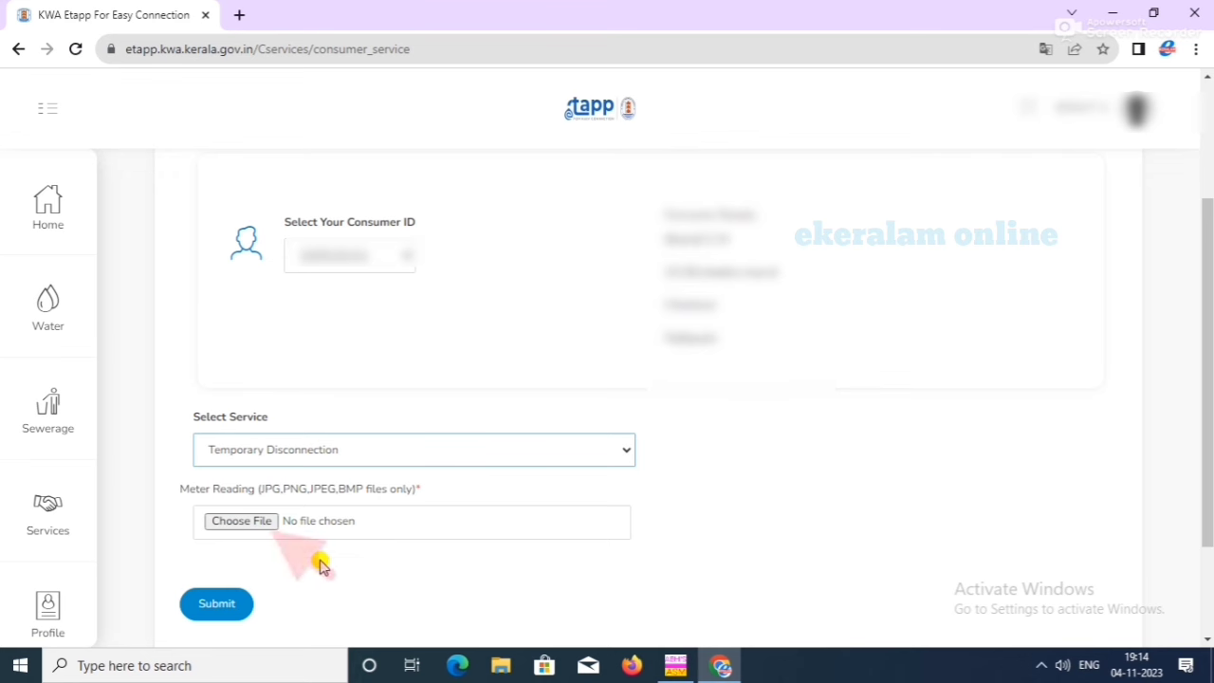
Attach metre.jpeg from the water dis folder as the meter reading image.
left_click(242, 521)
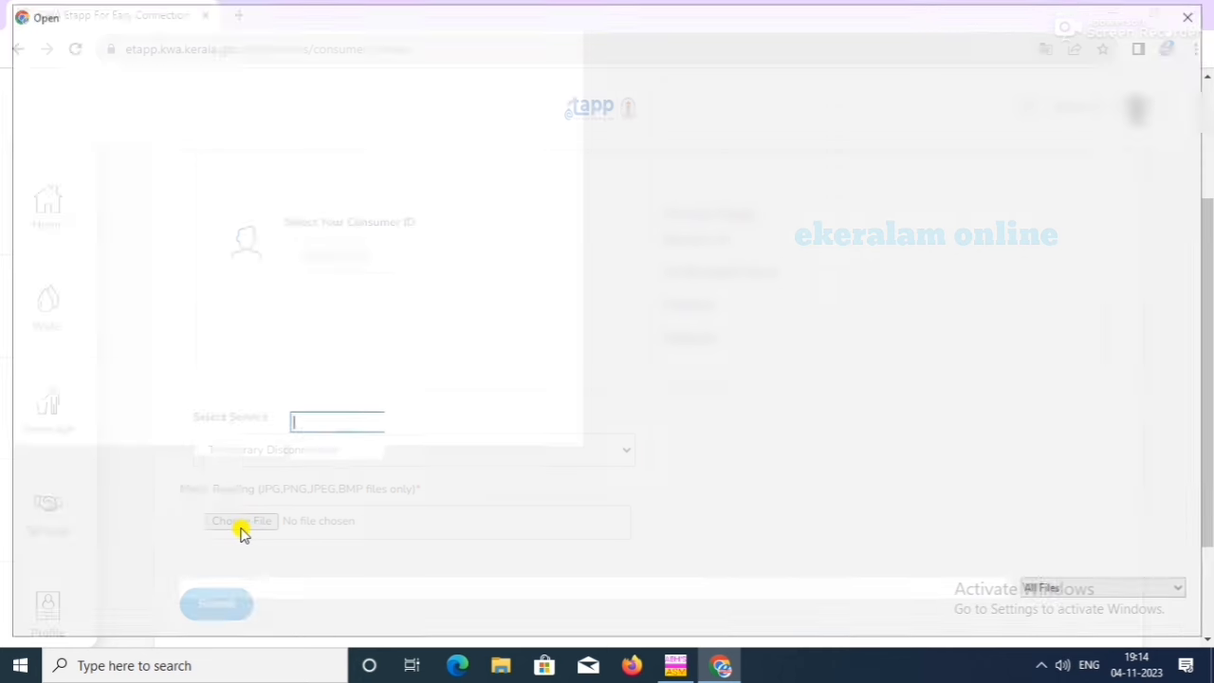
left_click(588, 193)
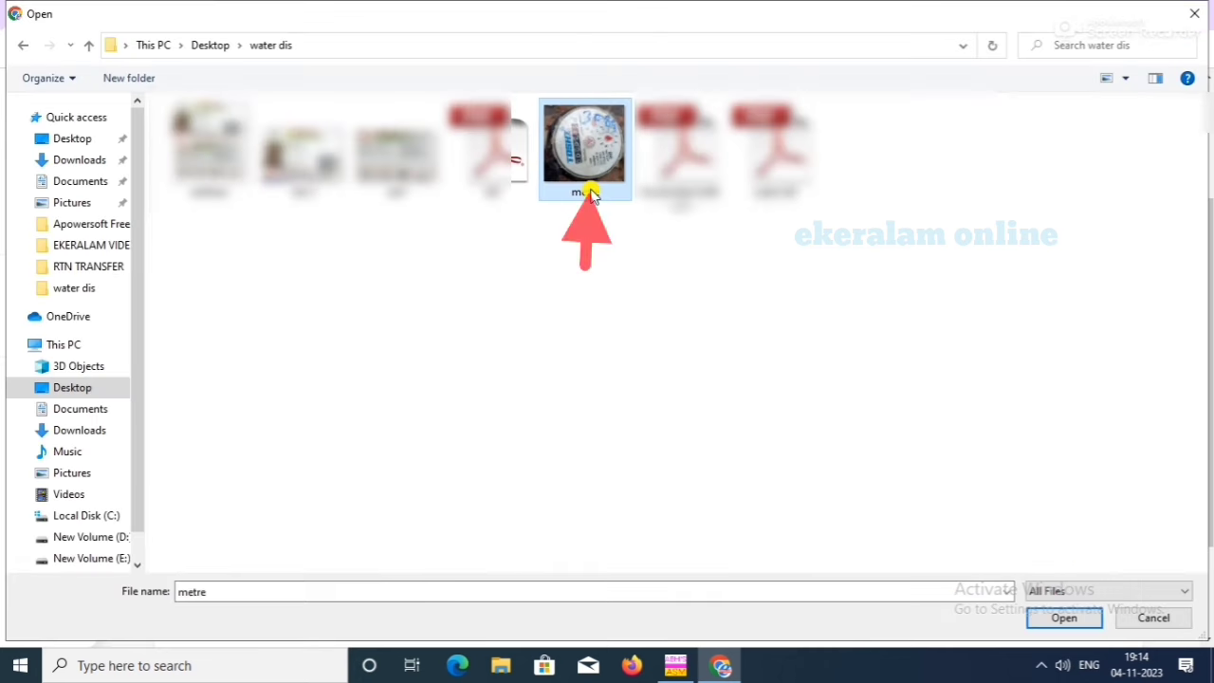
left_click(1077, 626)
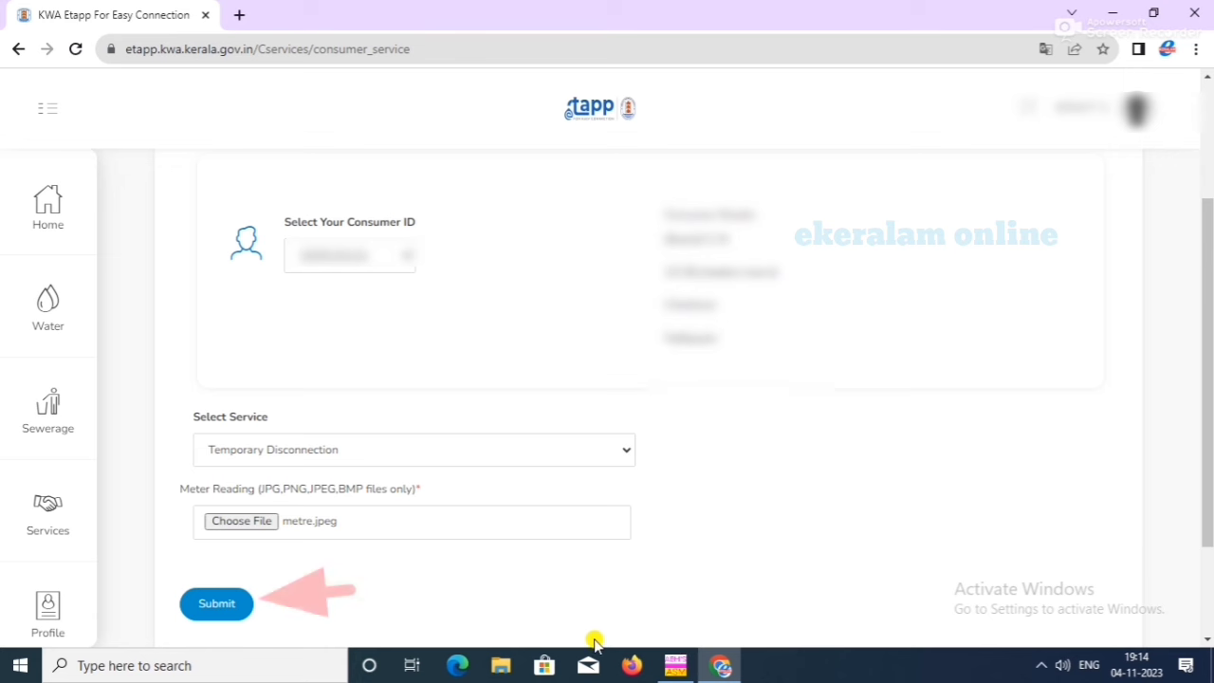
Submit the Temporary Disconnection request, check Registered Applications, then go back to the dashboard.
left_click(217, 604)
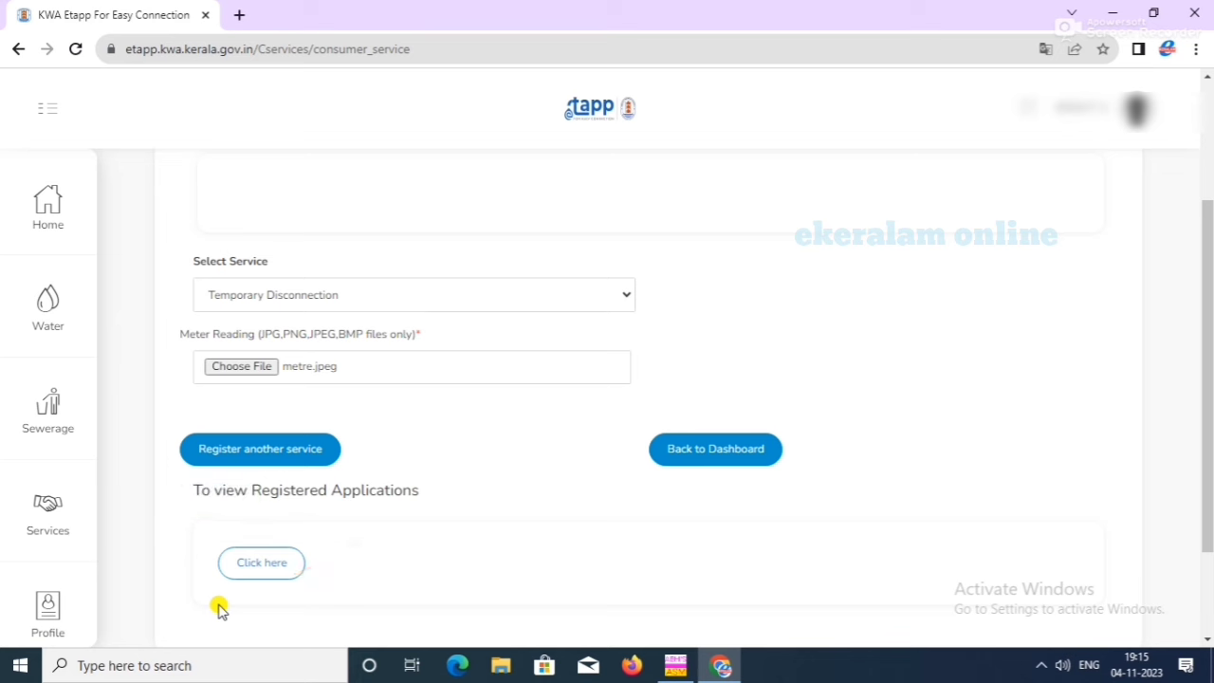
left_click(254, 574)
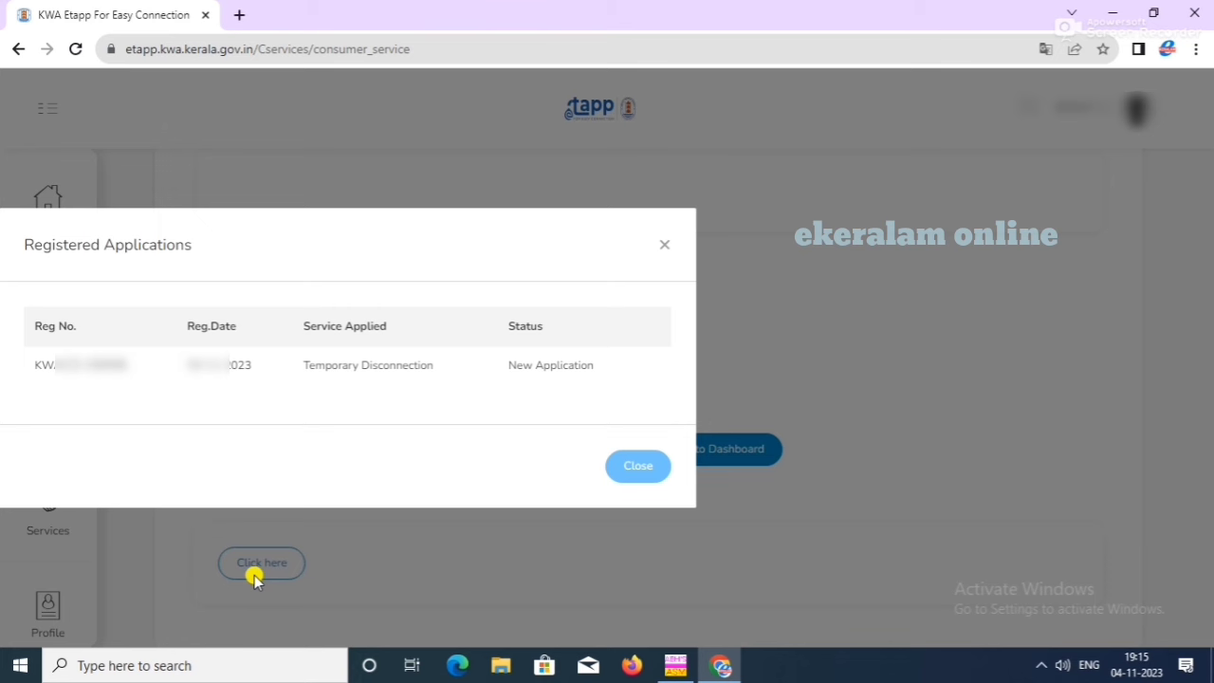
left_click(688, 456)
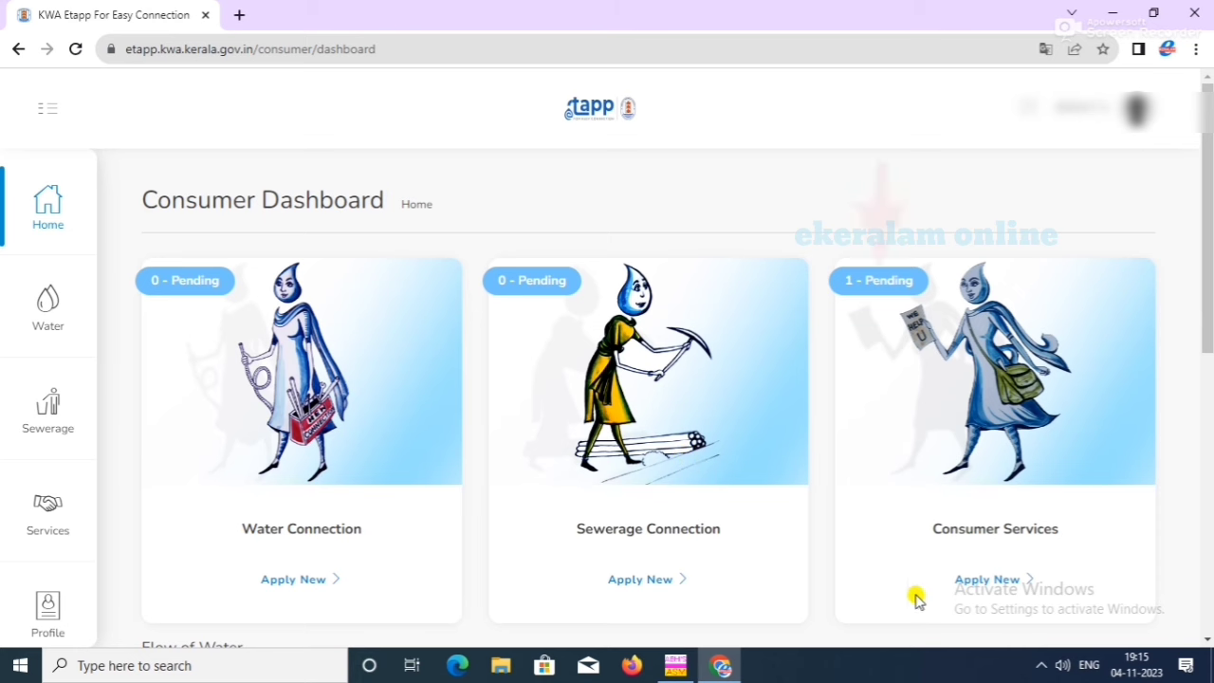
left_click(885, 284)
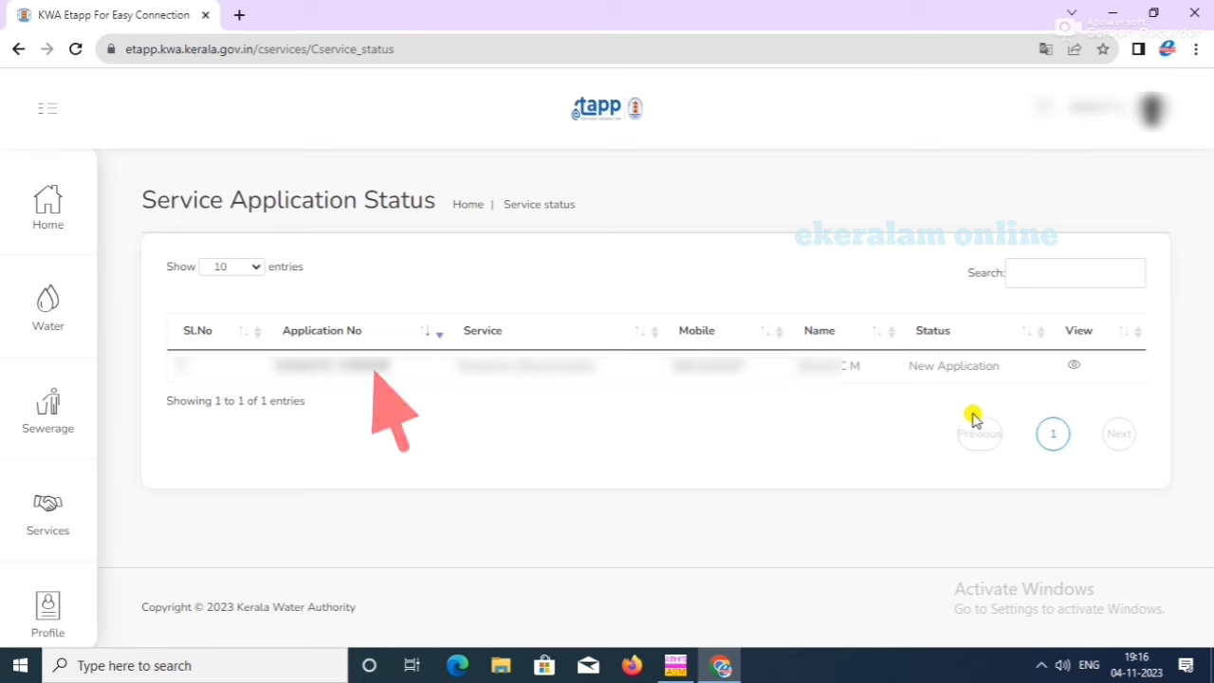
left_click(1072, 370)
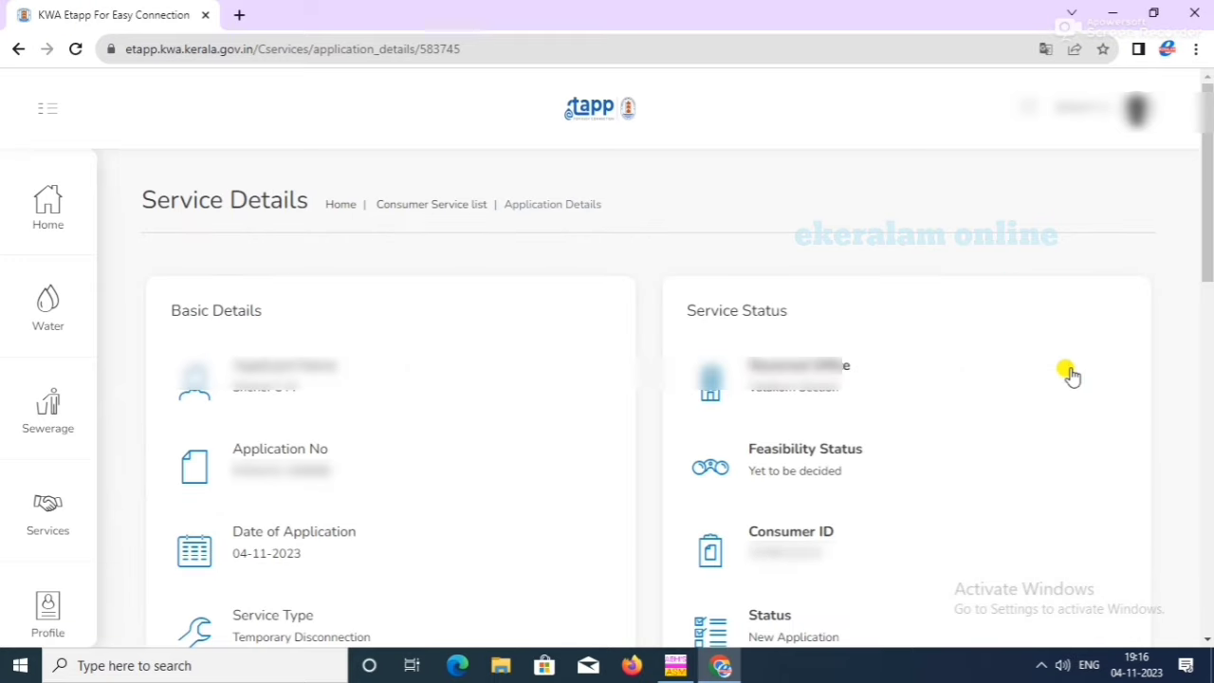
scroll(1072, 375, "down", 5)
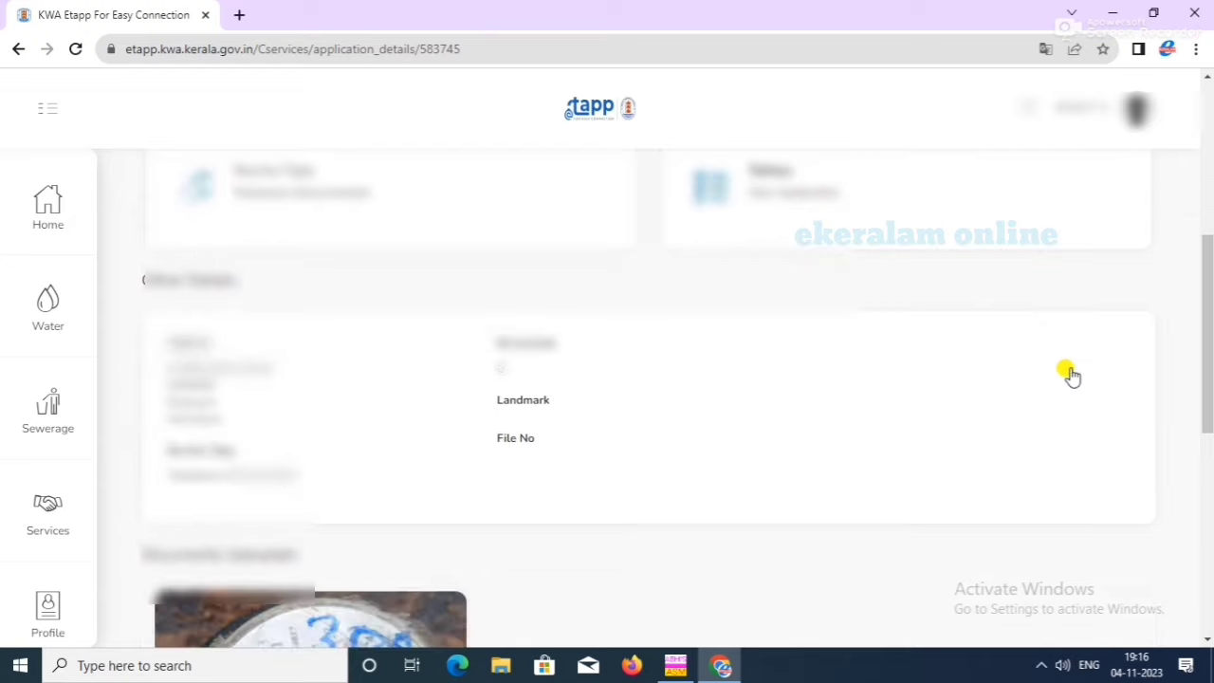
scroll(1071, 375, "down", 1)
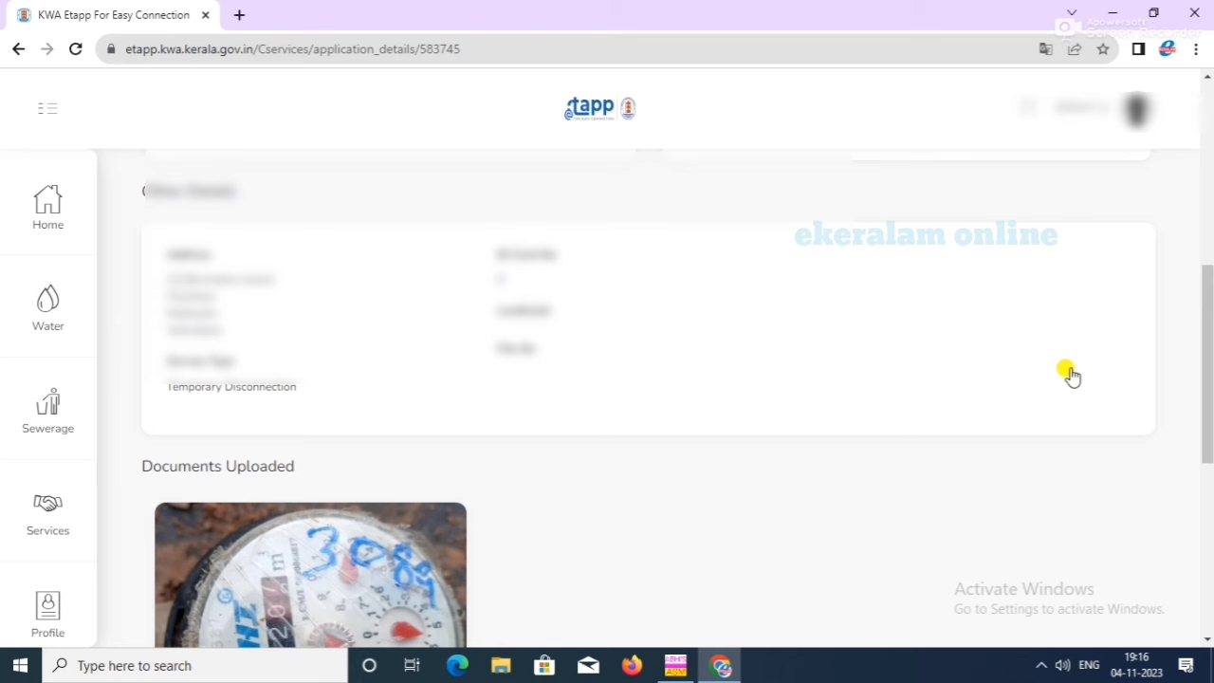
scroll(1071, 374, "down", 1)
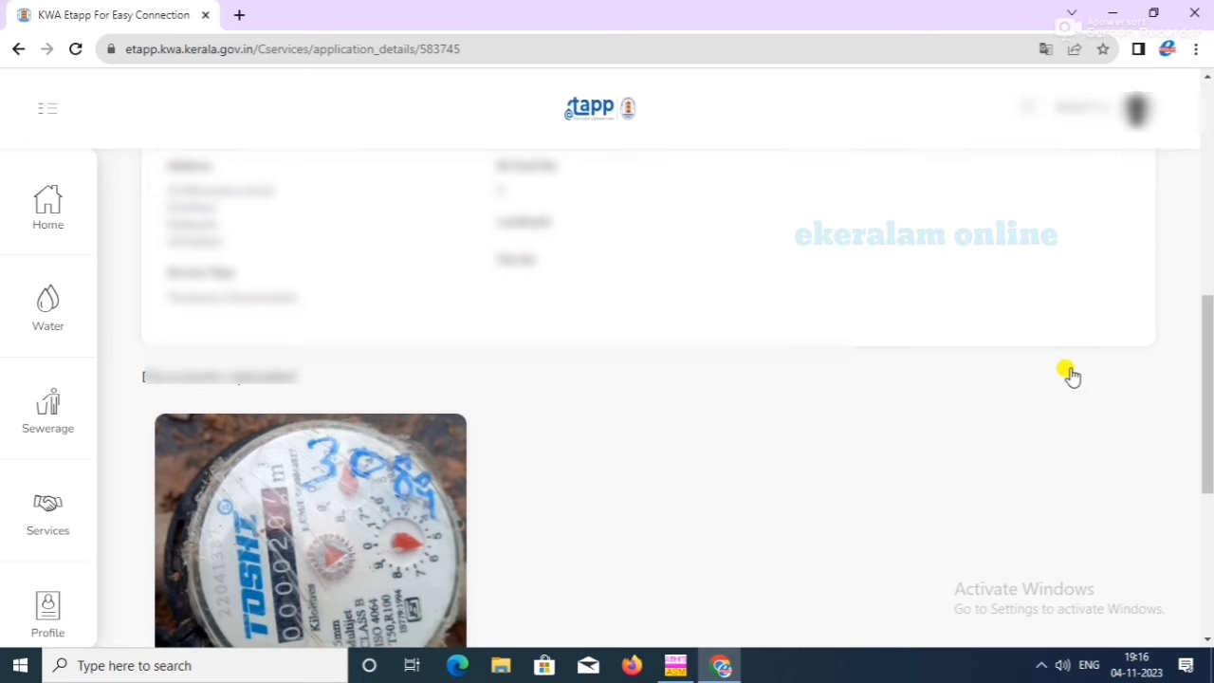
scroll(1071, 375, "down", 1)
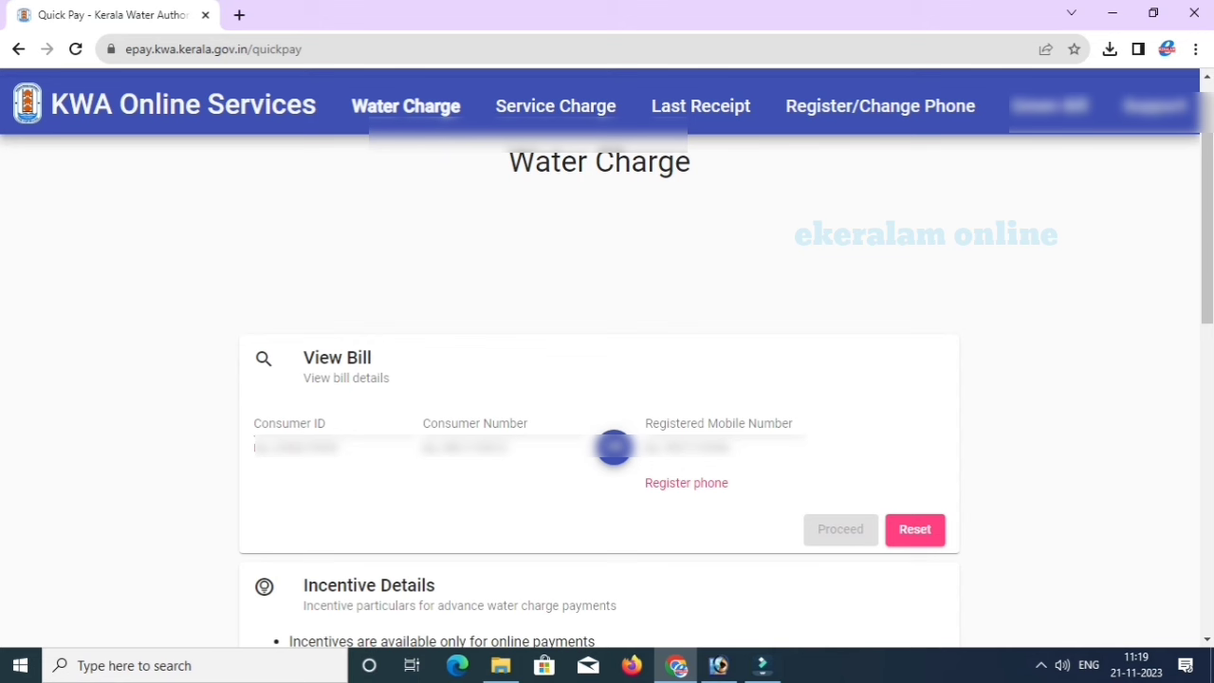
Enter the registered mobile number on the Water Charge quick-pay page to list its connections.
left_click(664, 442)
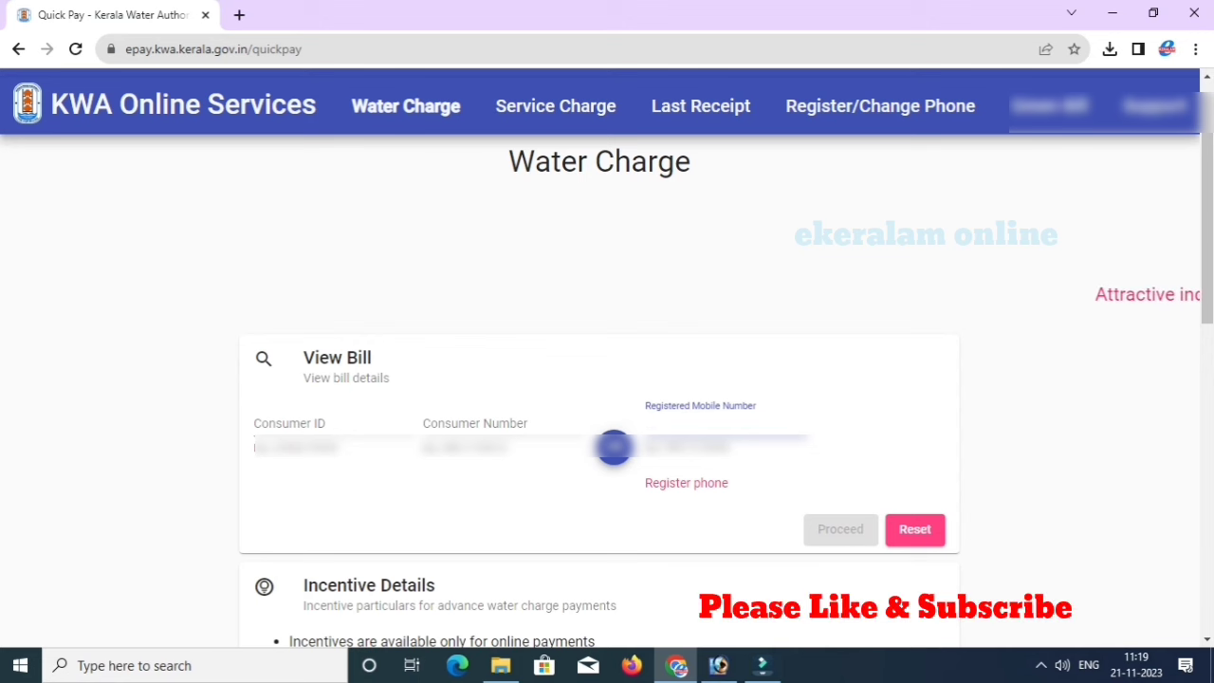
type("9")
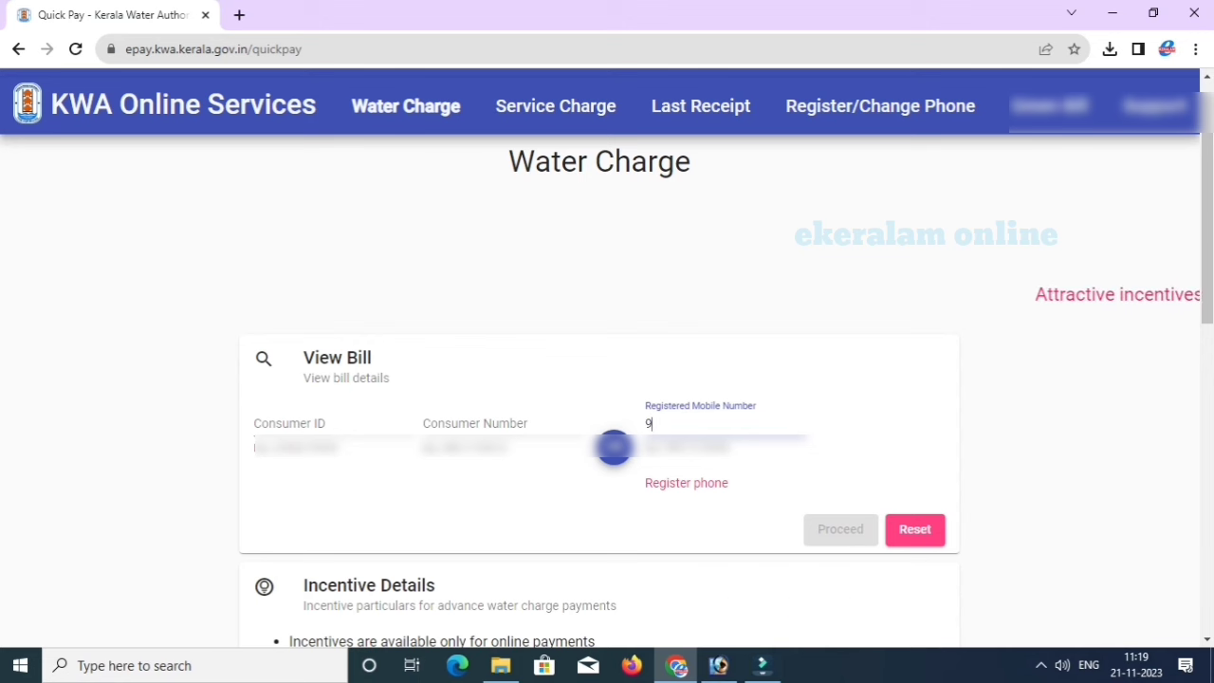
type("94")
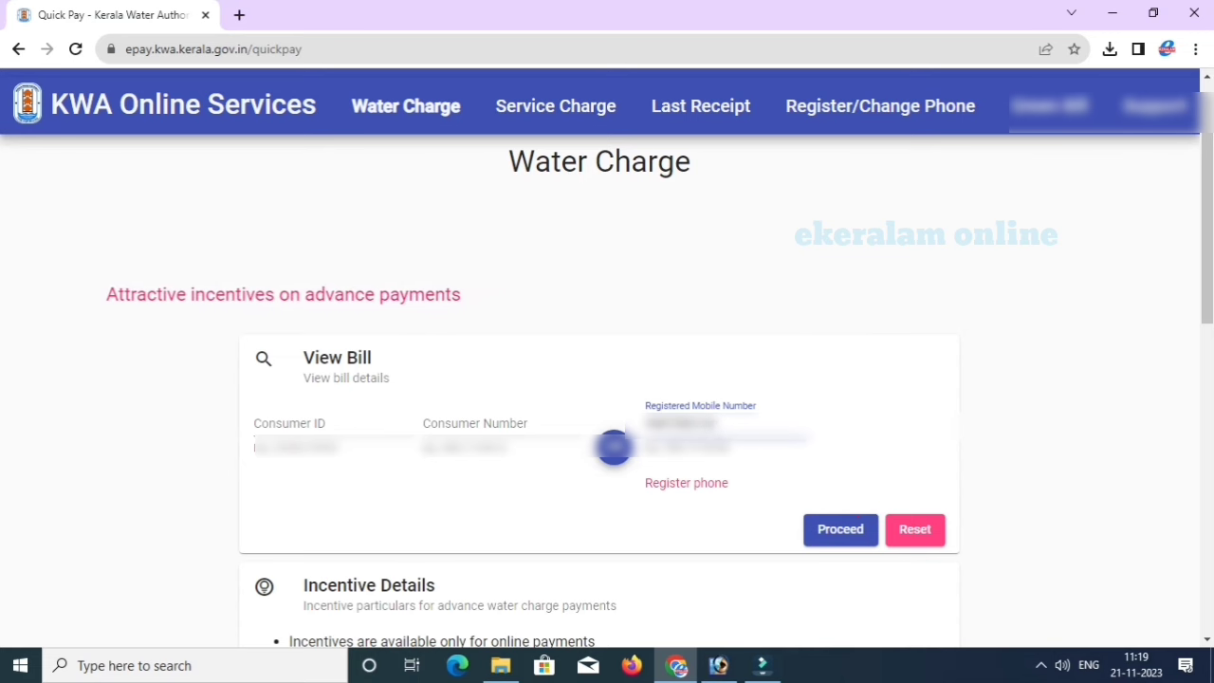
key("Return")
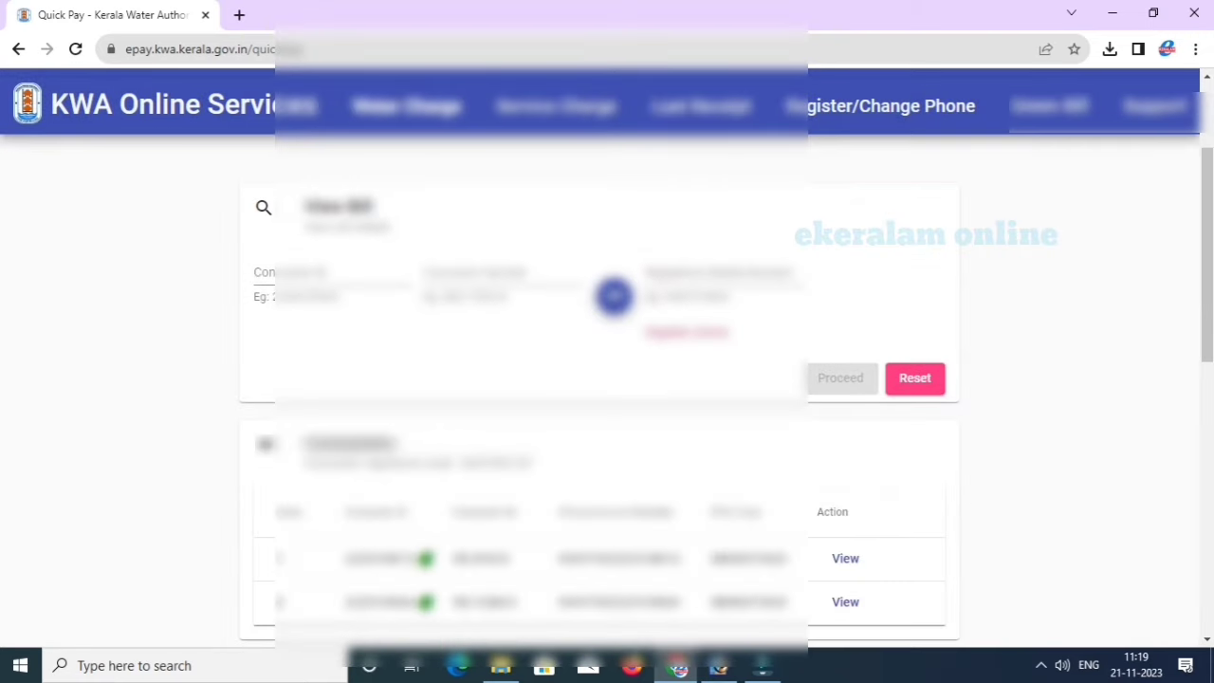
Choose BillDesk for the ₹74.00 water bill and pick Net Banking at checkout.
scroll(607, 380, "down", 2)
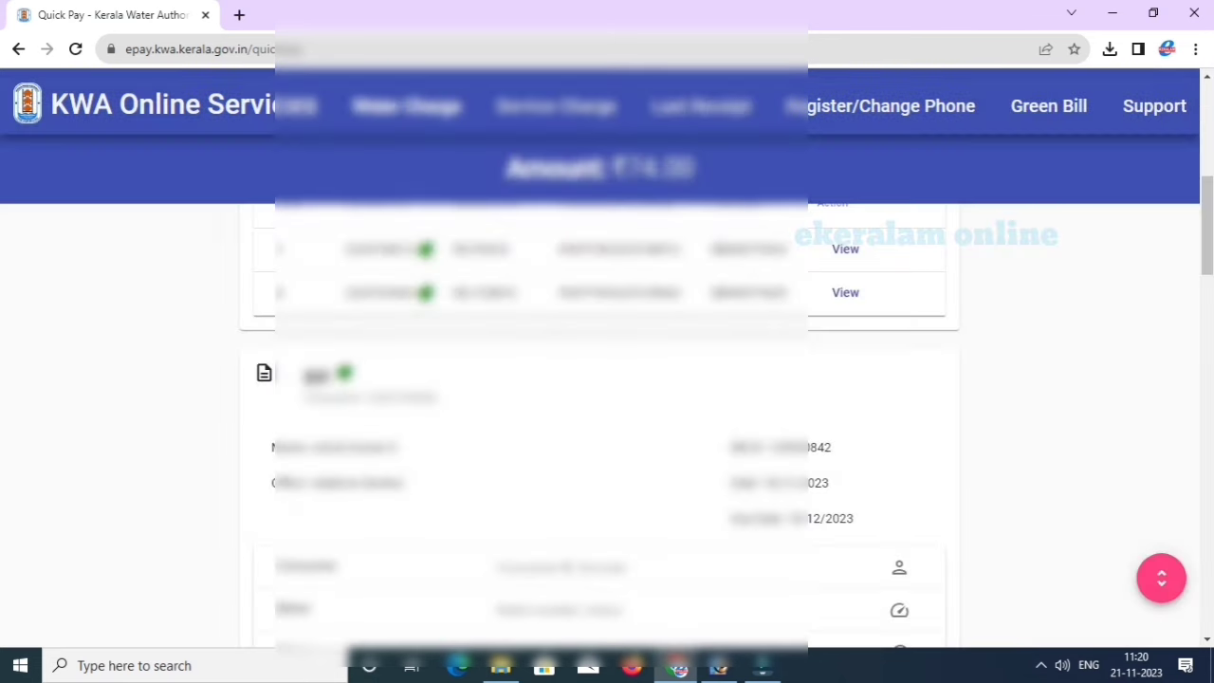
scroll(607, 379, "down", 6)
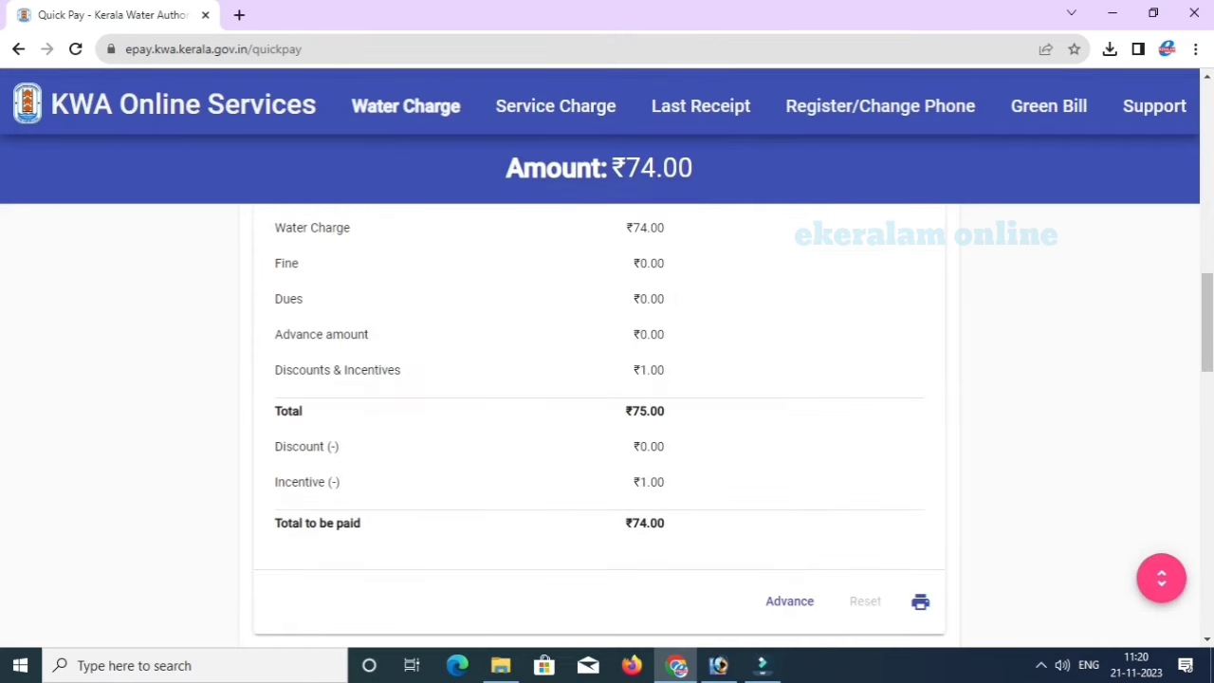
scroll(607, 427, "down", 4)
scroll(607, 427, "down", 5)
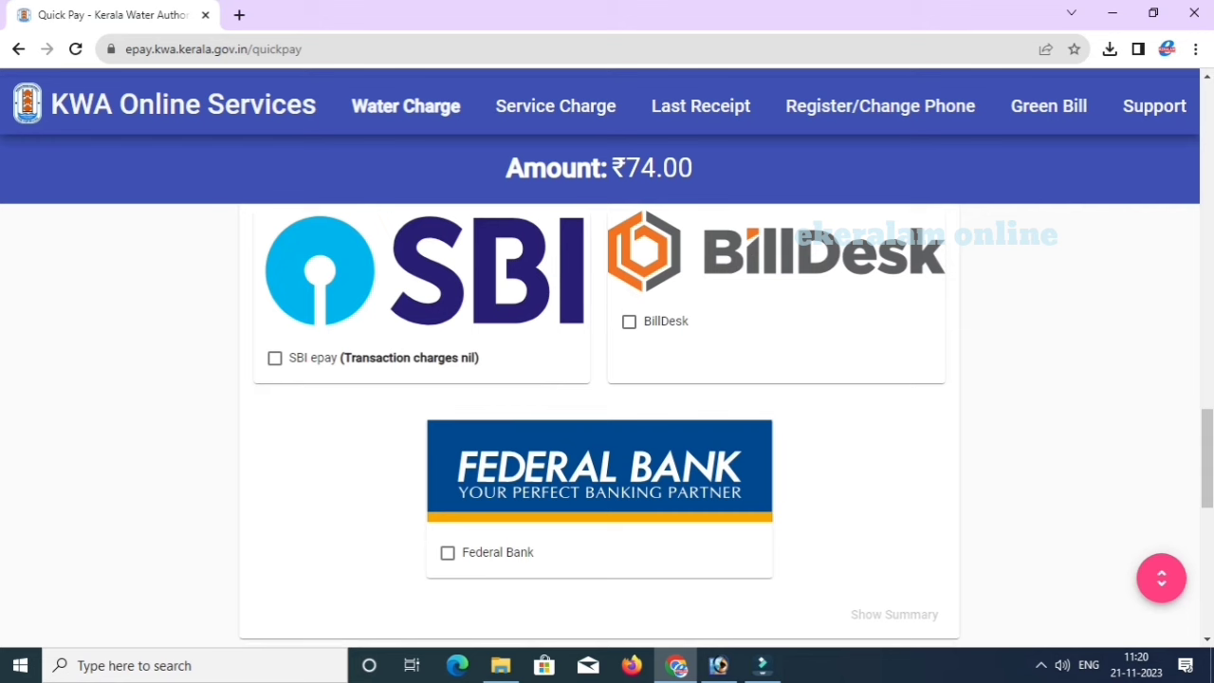
left_click(628, 320)
scroll(607, 427, "down", 5)
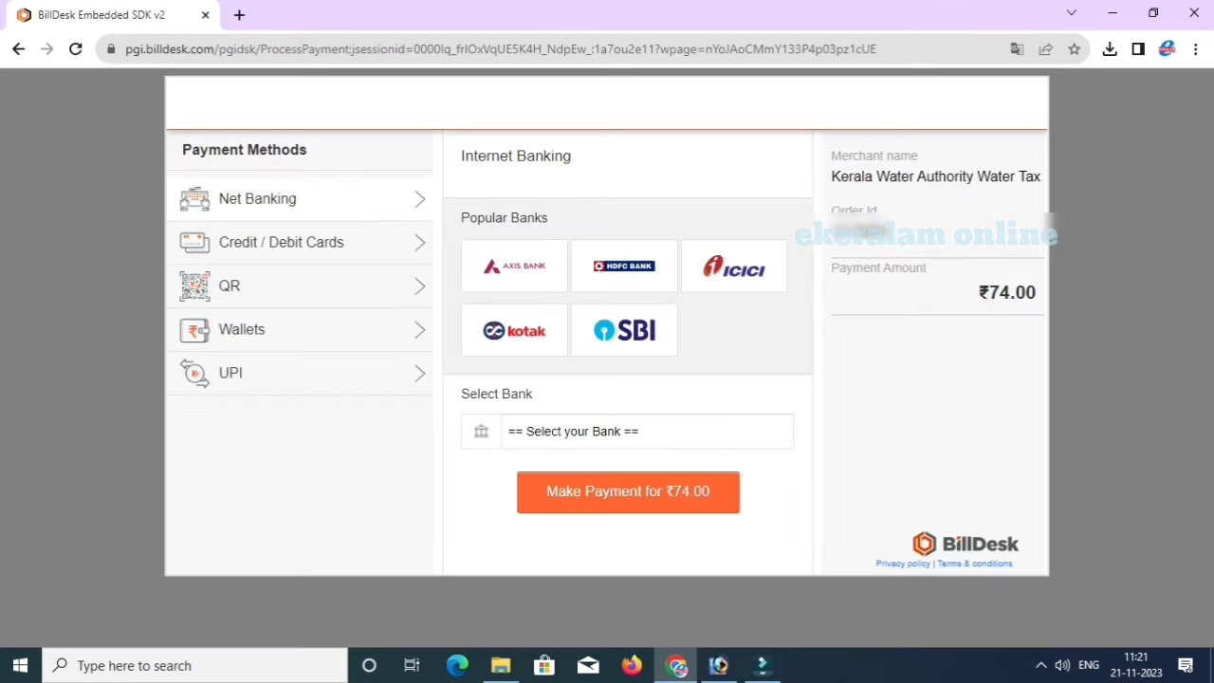
double_click(271, 198)
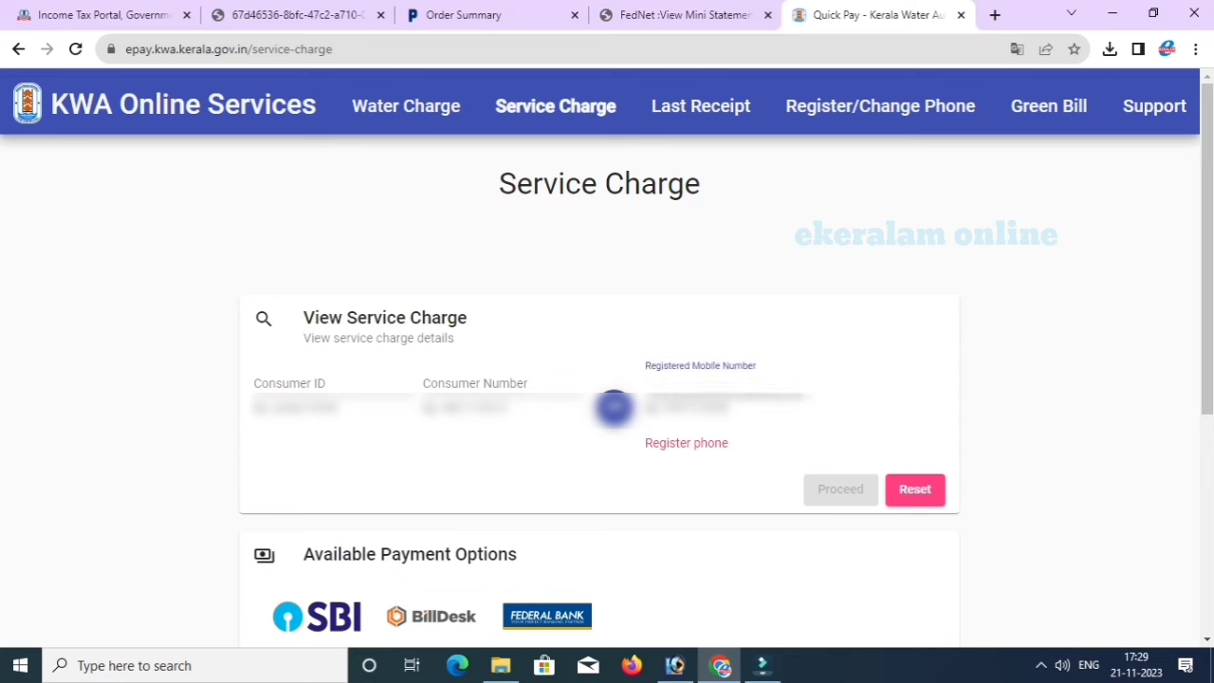
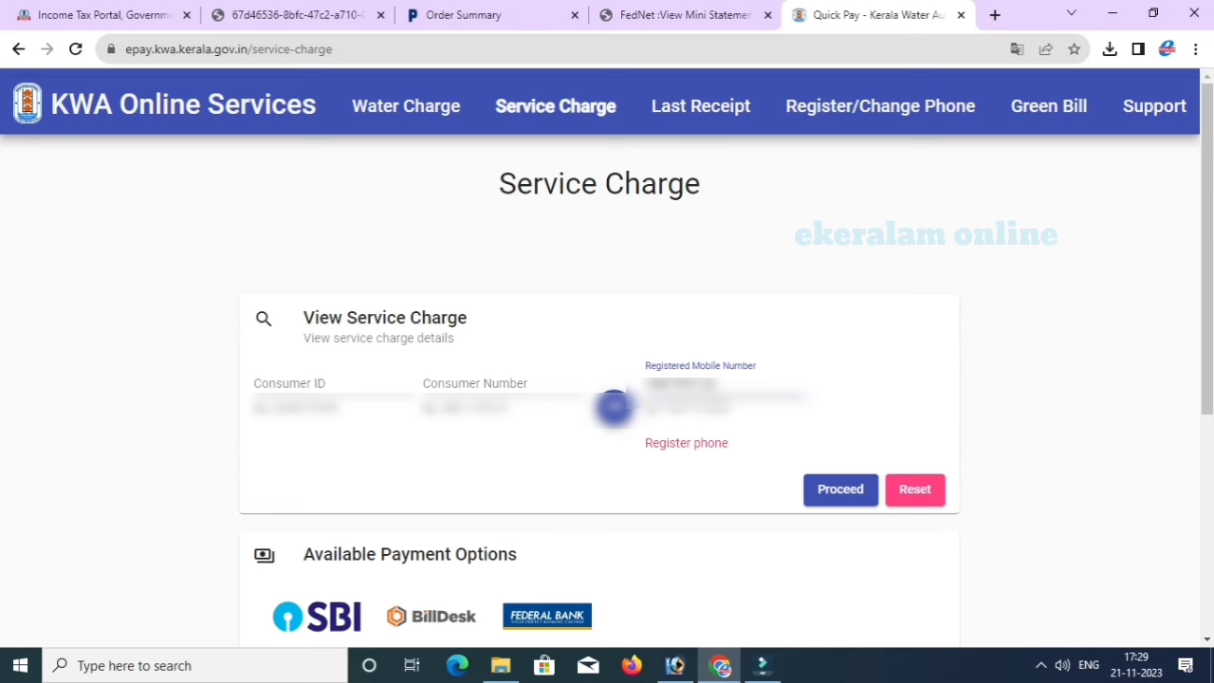
Look up service charges for the registered mobile number on the Service Charge page.
key("Tab")
key("Return")
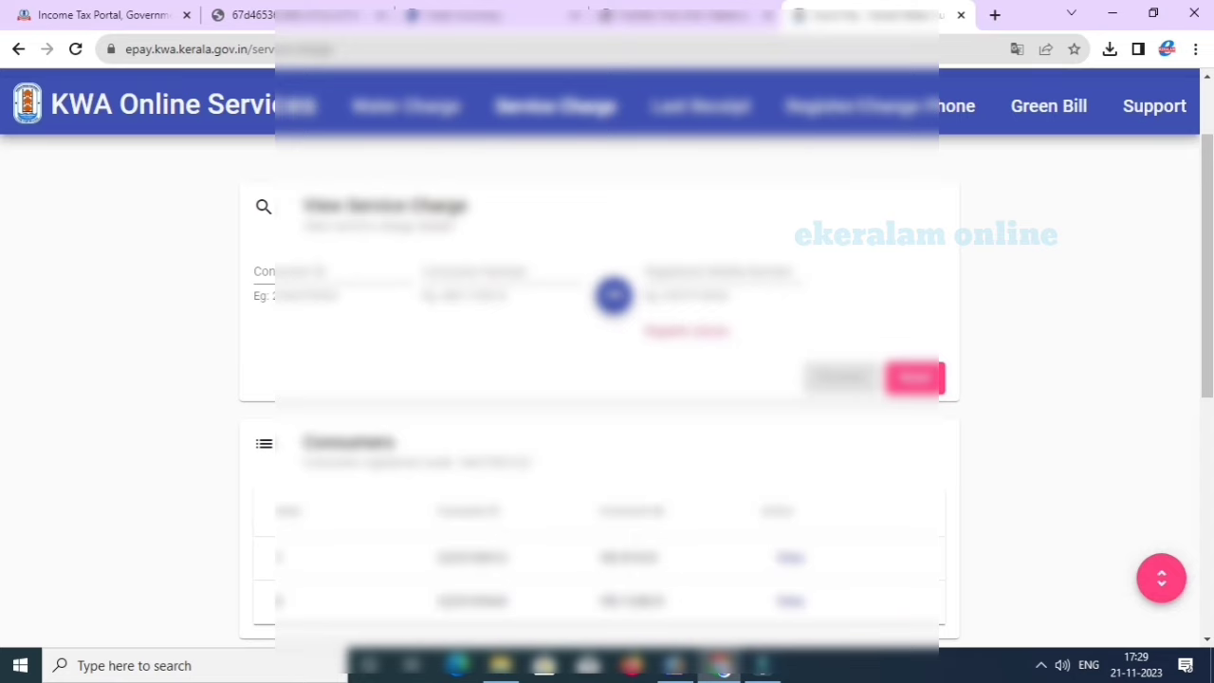
Select BillDesk as the payment option for the ₹65.00 Temporary Disconnection charge.
scroll(607, 379, "down", 4)
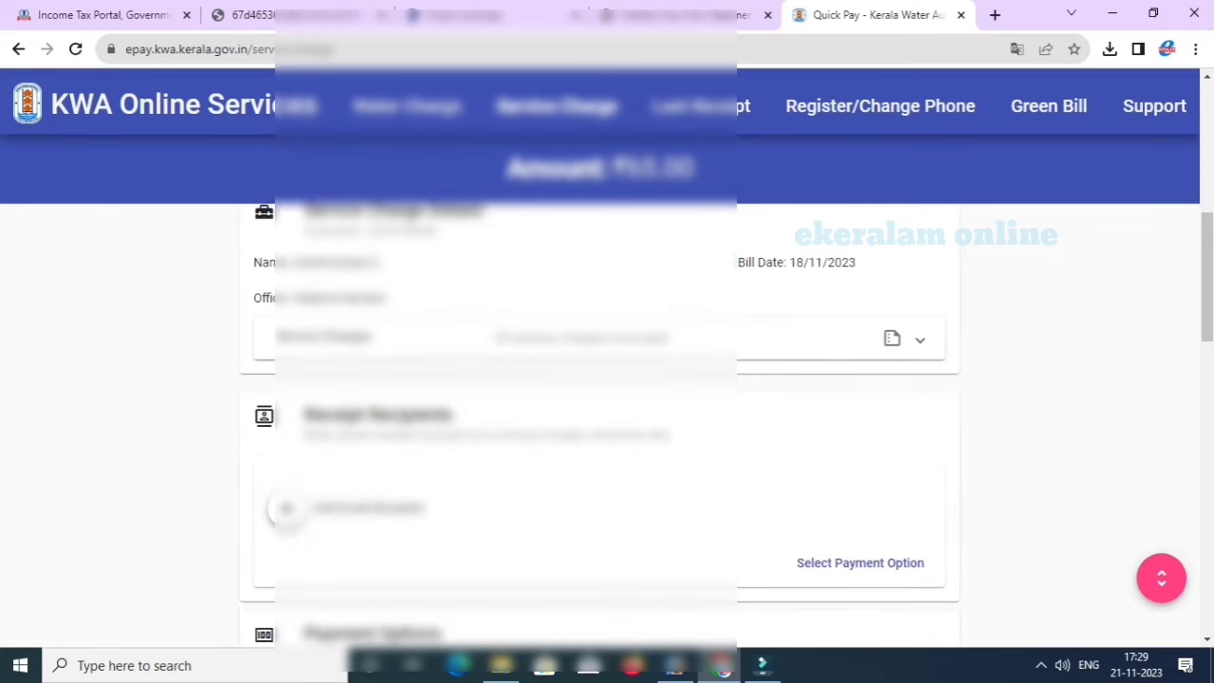
scroll(607, 417, "up", 1)
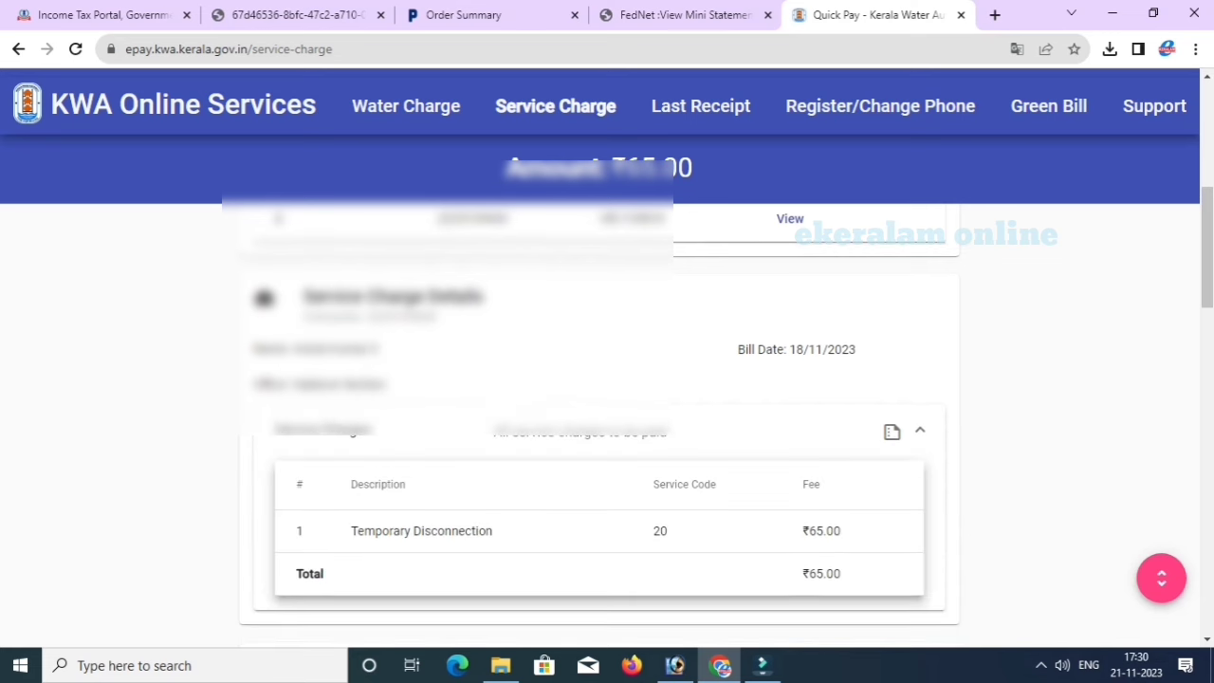
scroll(607, 427, "down", 1)
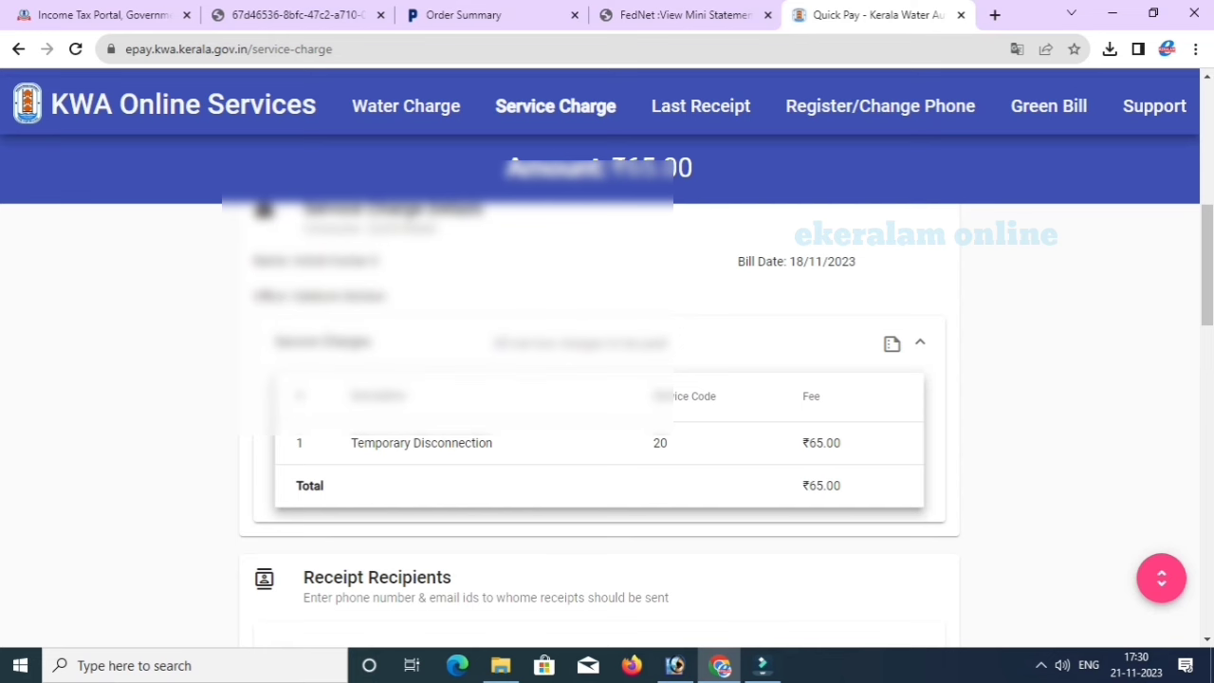
scroll(607, 427, "down", 7)
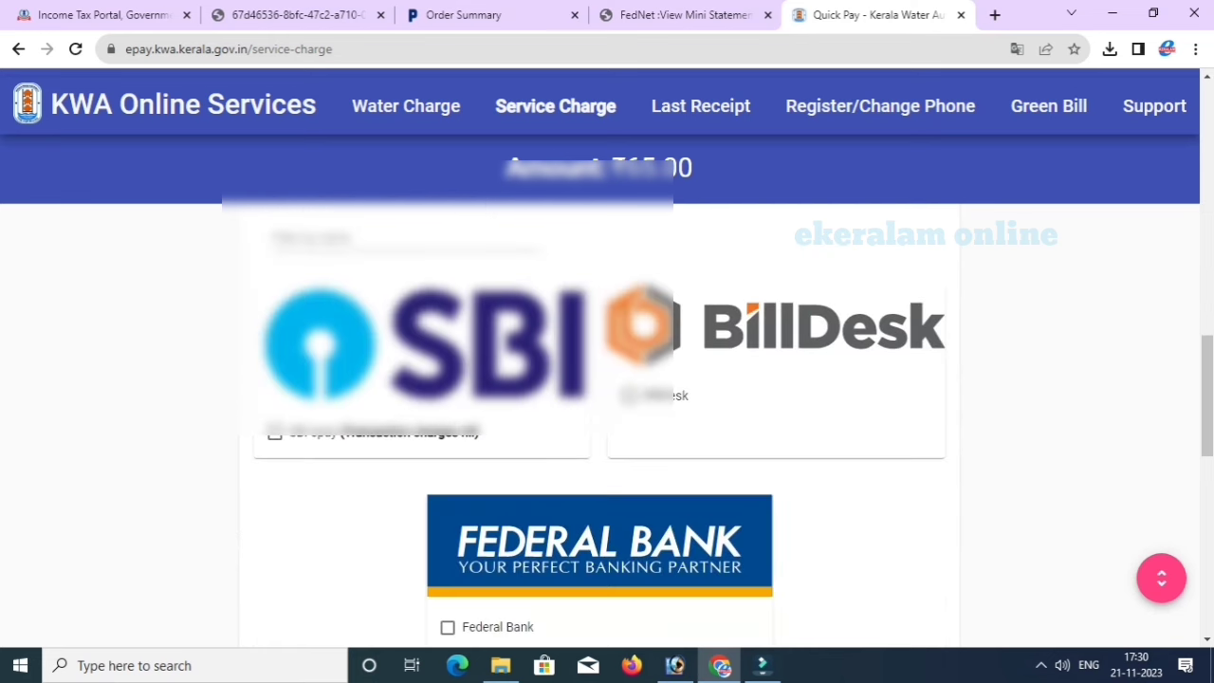
scroll(607, 426, "down", 8)
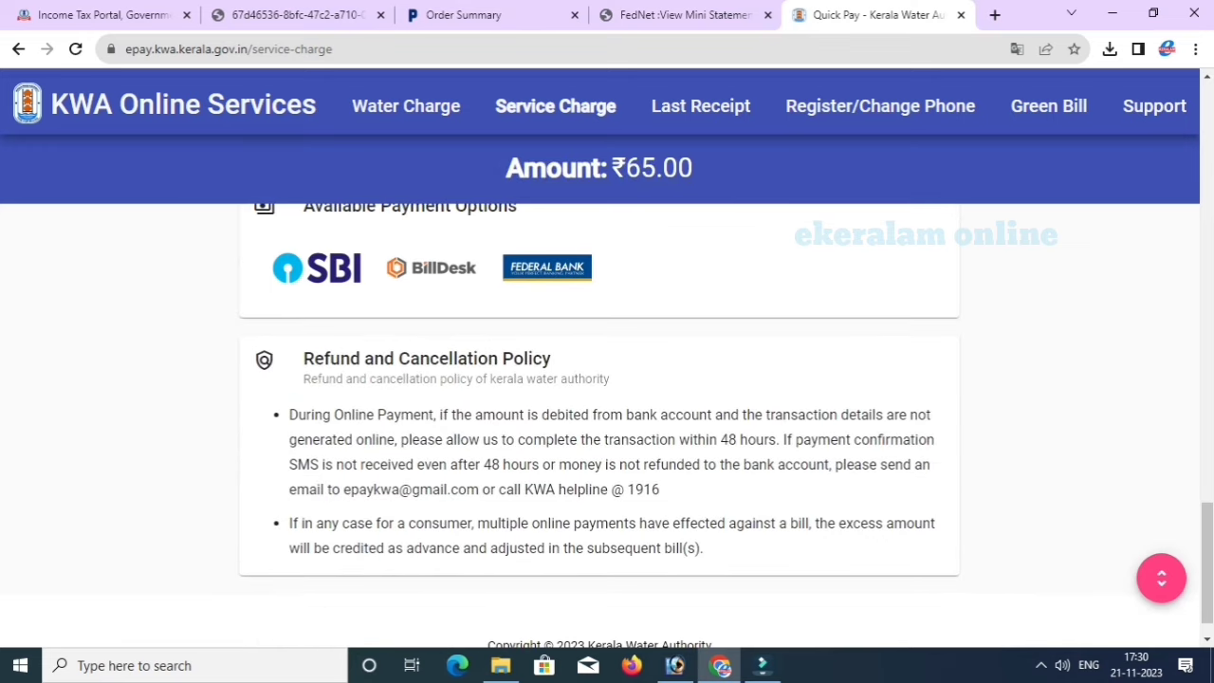
scroll(607, 426, "up", 3)
left_click(431, 517)
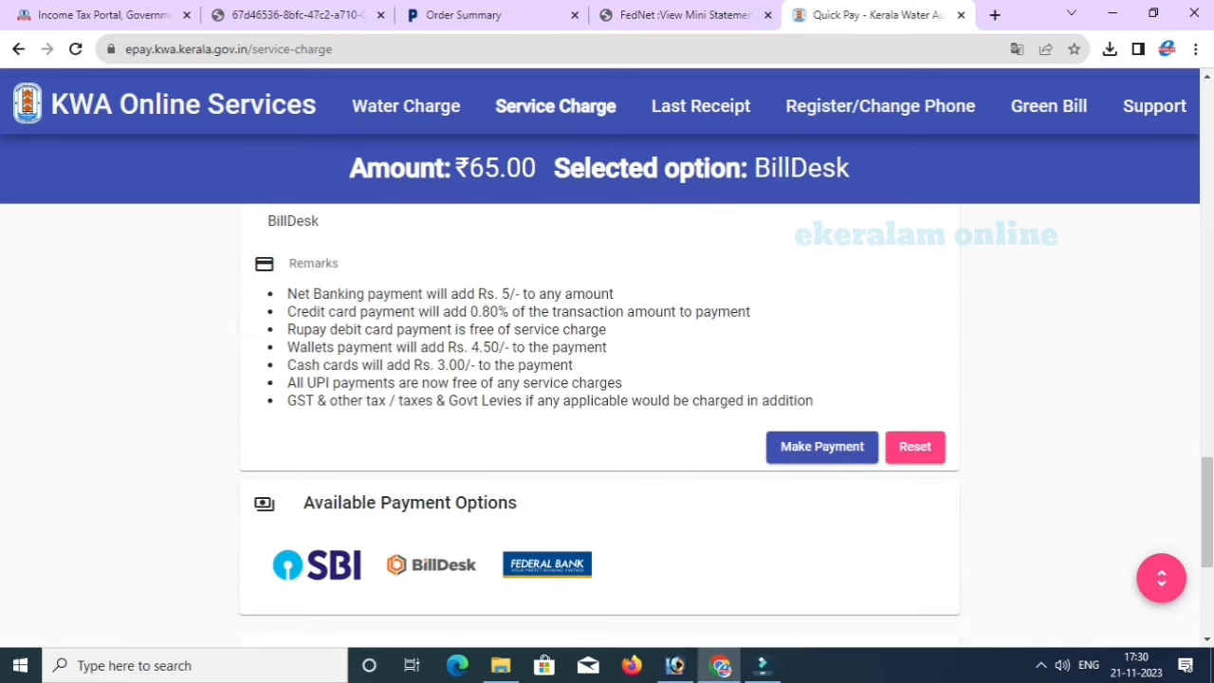